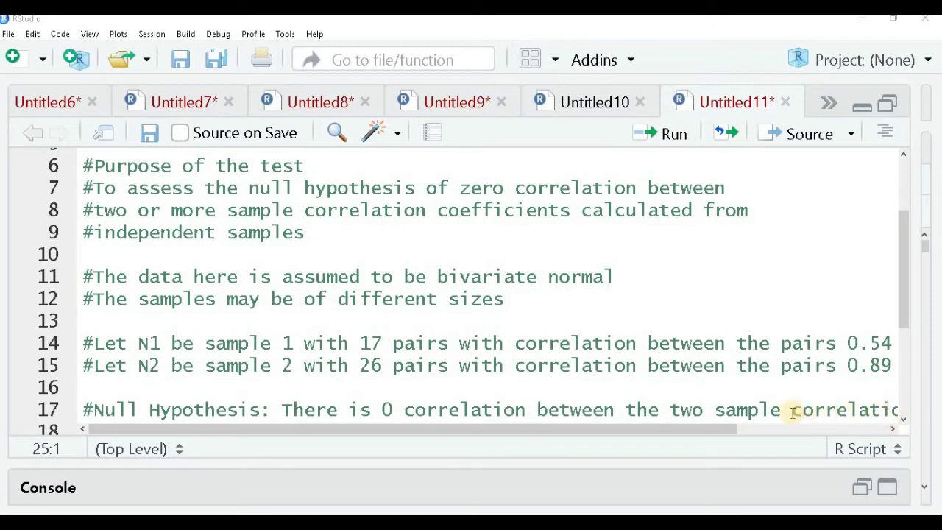
Step: Break line 17's null-hypothesis comment so 'correlation coefficients' moves to a new commented line 18
left_click(903, 420)
left_click(903, 419)
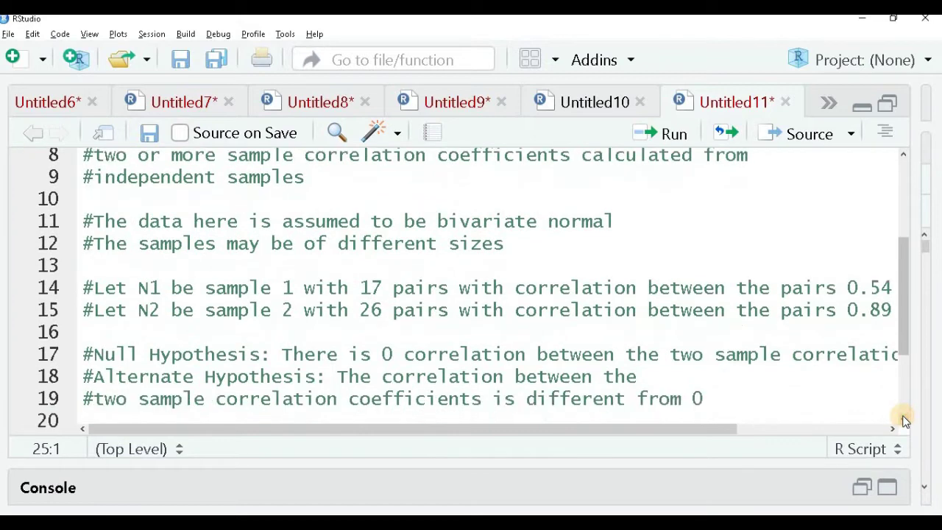
left_click(792, 359)
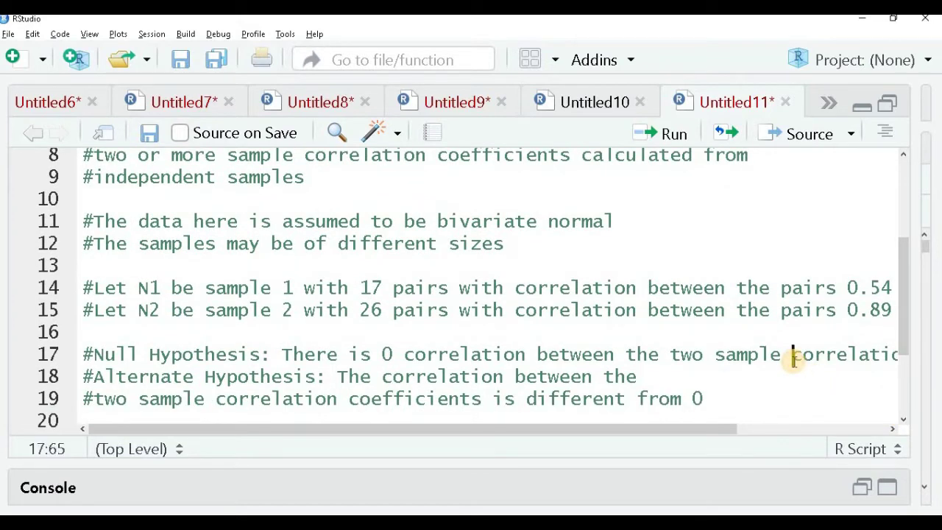
key("Return")
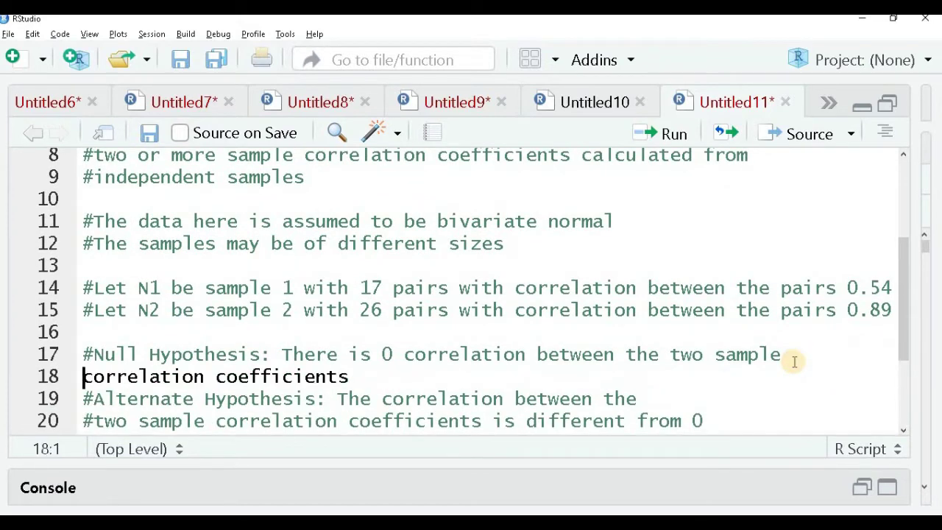
type("#")
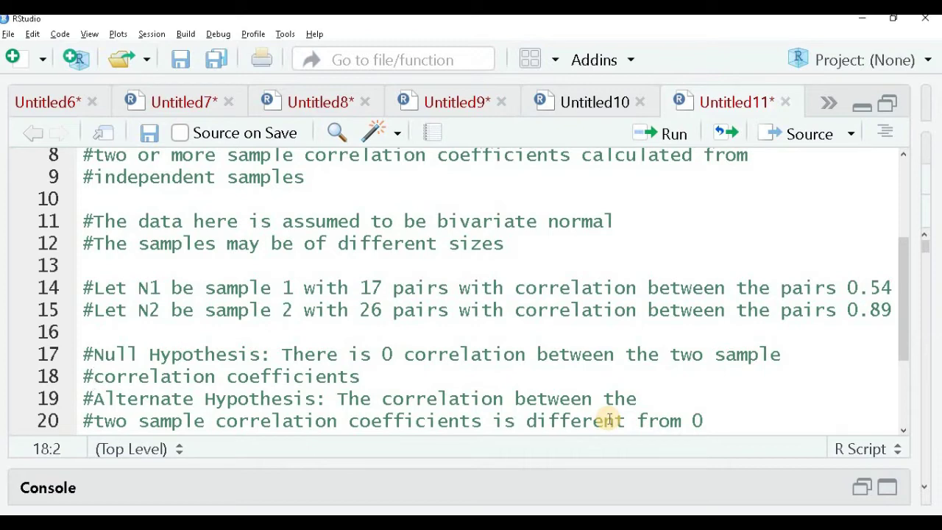
left_click(903, 433)
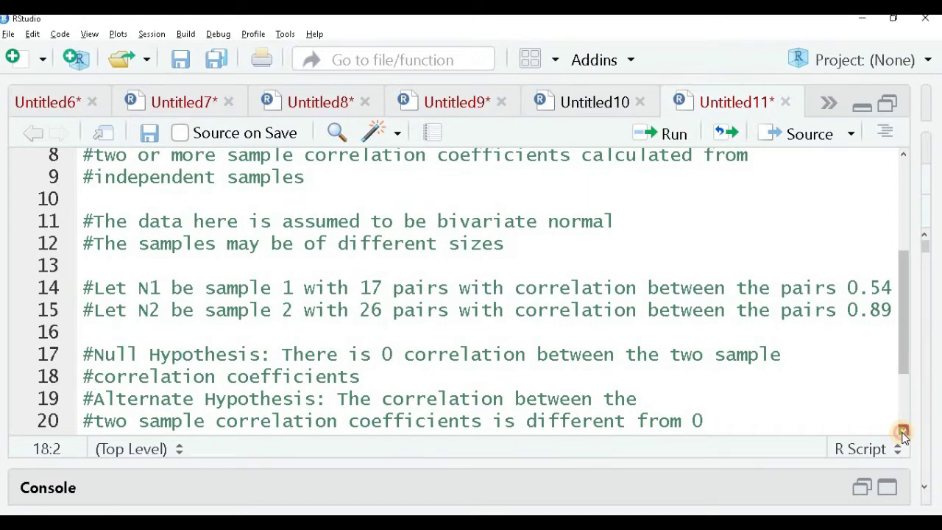
left_click(904, 433)
left_click(904, 433)
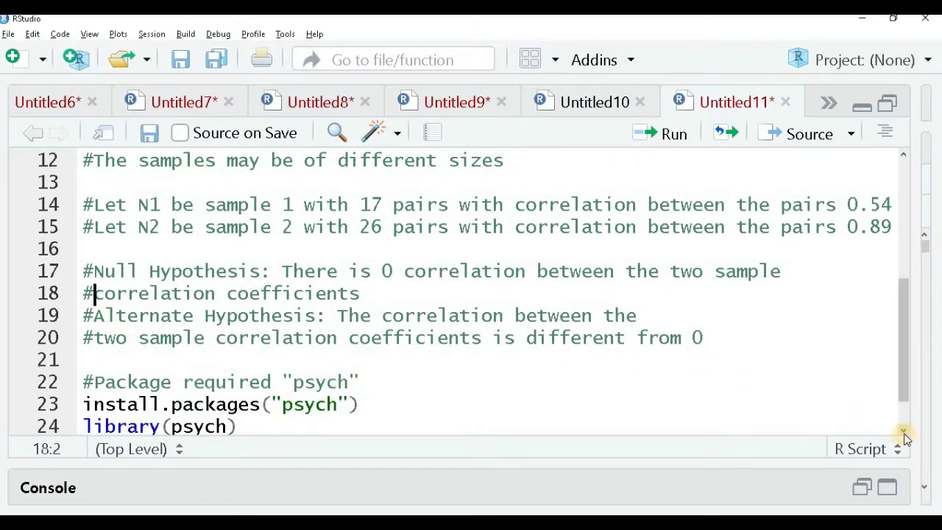
left_click(903, 433)
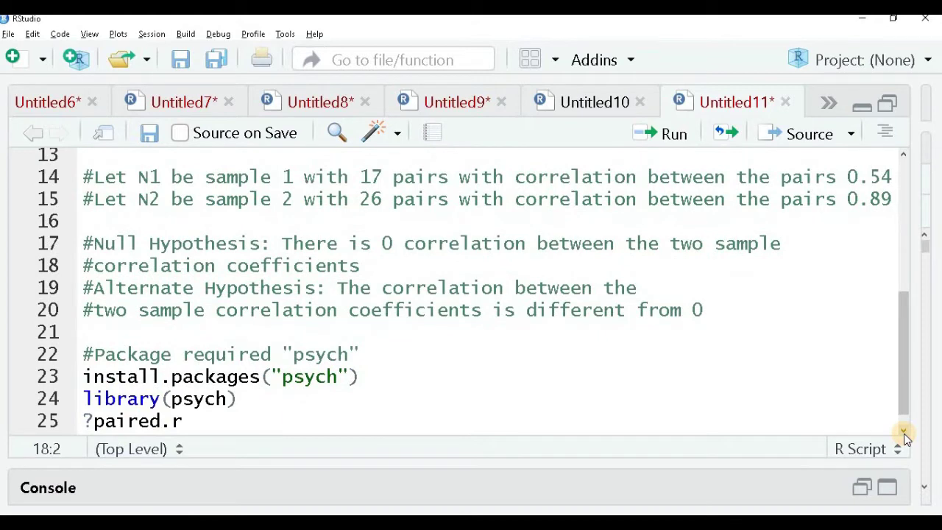
left_click(903, 433)
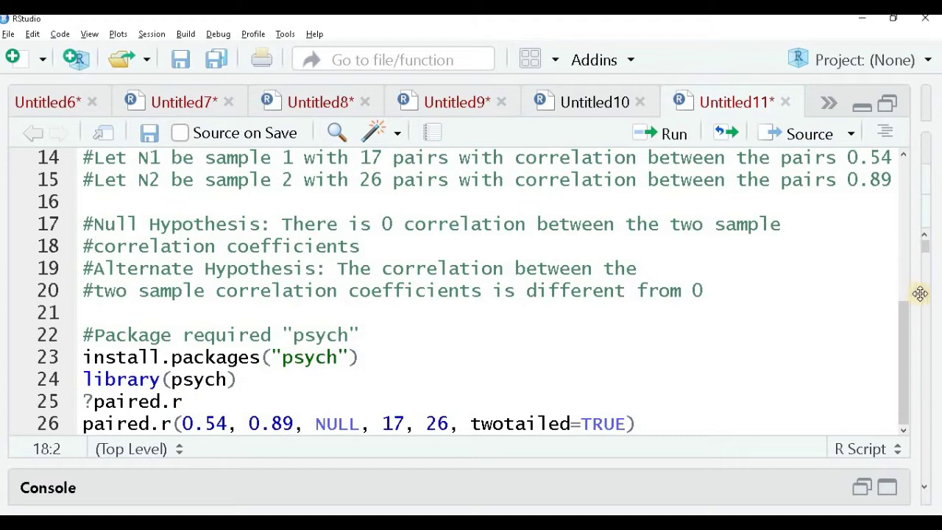
Step: Enlarge the Help pane and scroll down through the paired.r help page
left_click_drag(919, 293, 731, 307)
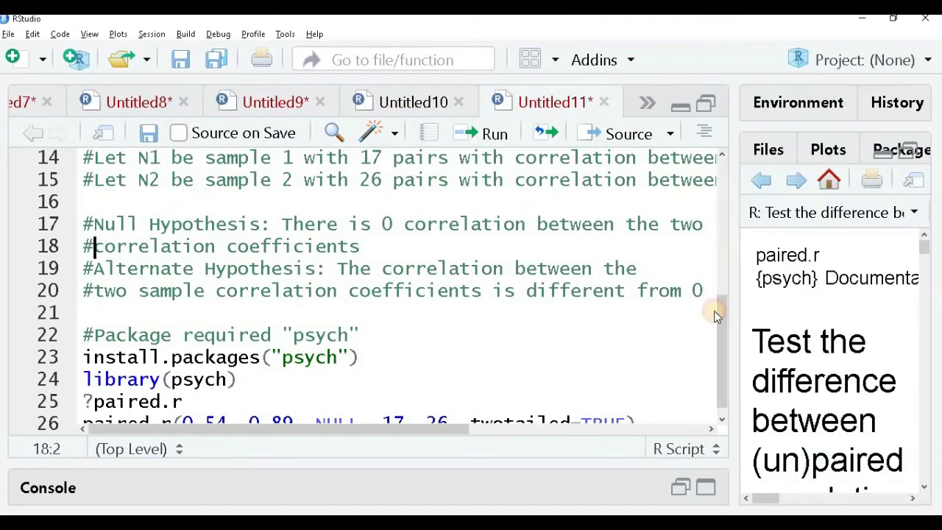
left_click_drag(609, 313, 610, 312)
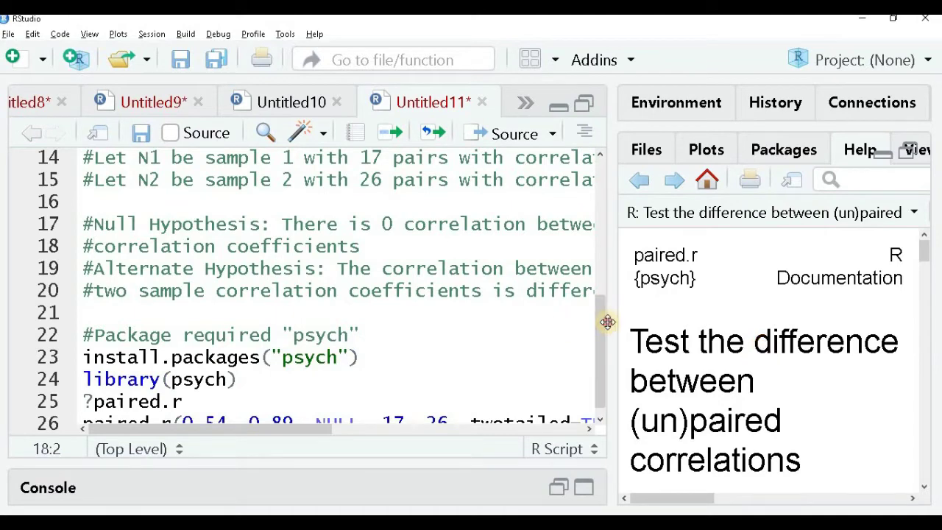
left_click_drag(473, 323, 471, 319)
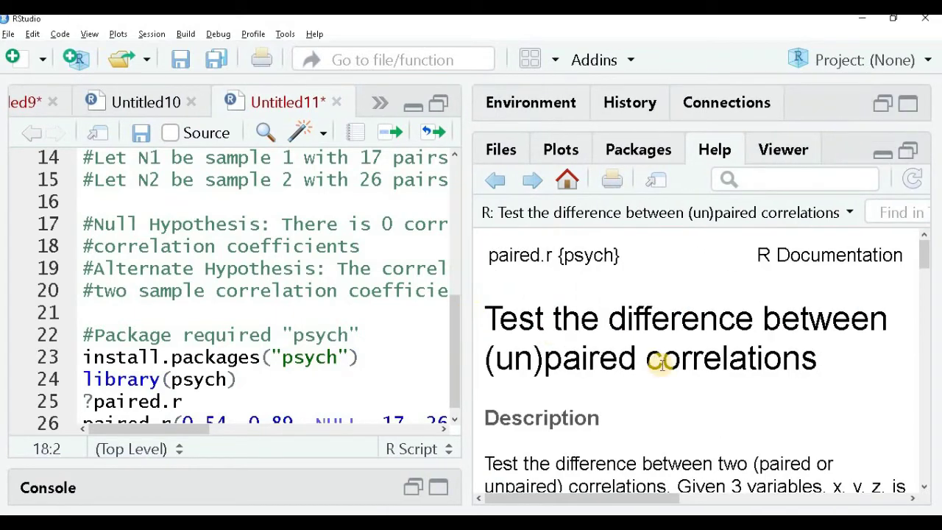
scroll(661, 363, "down", 2)
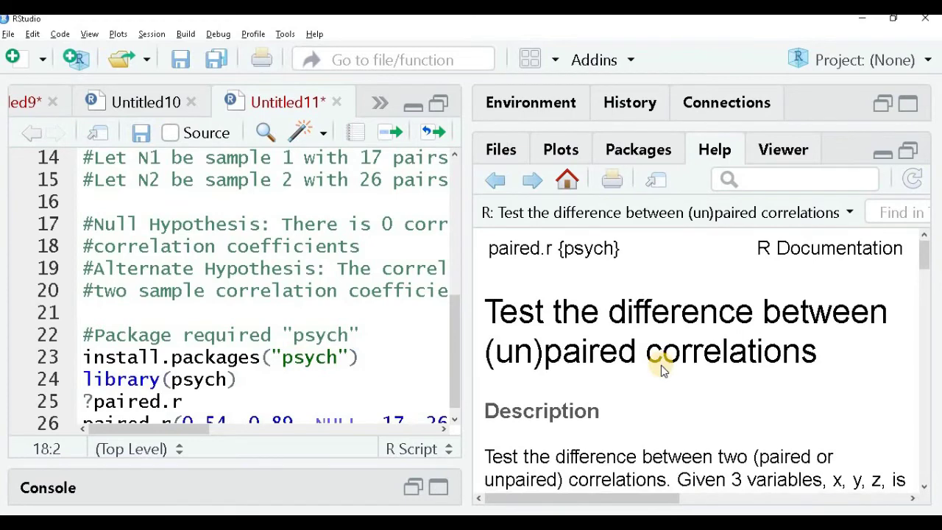
scroll(661, 365, "down", 3)
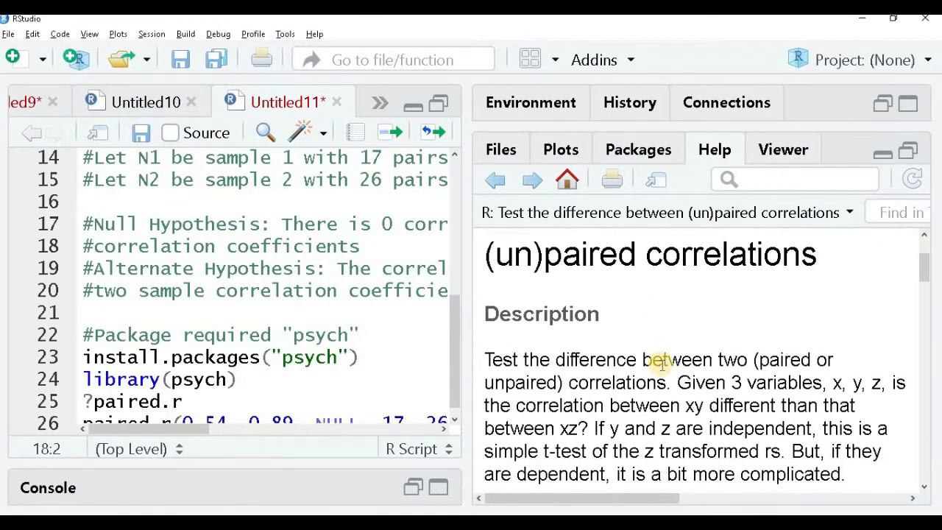
scroll(661, 363, "down", 2)
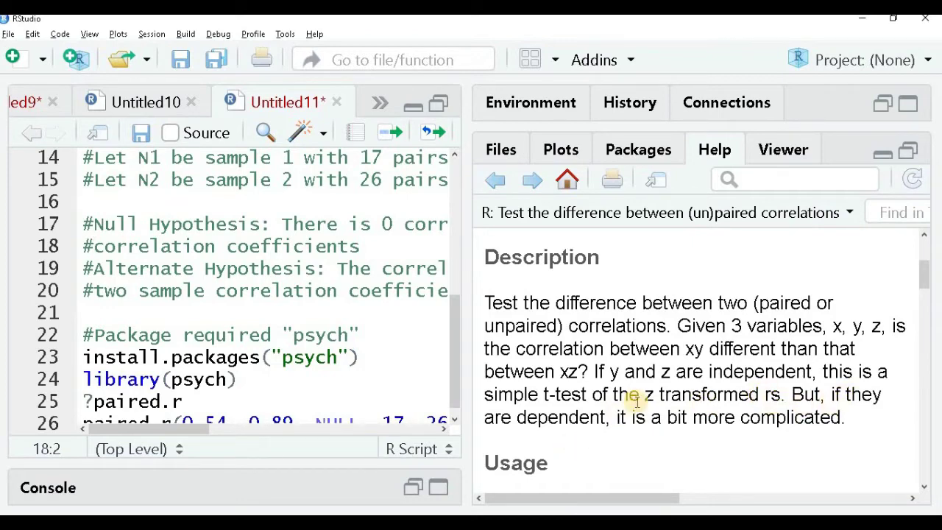
scroll(637, 401, "down", 2)
scroll(637, 405, "down", 1)
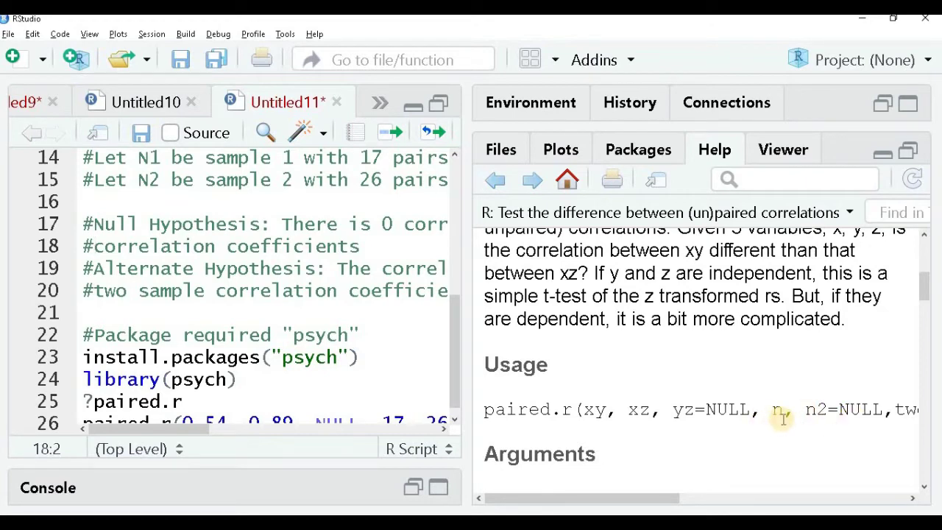
Step: Read the rest of the help page, then drag the splitter right until Help collapses beside the editor
left_click(915, 498)
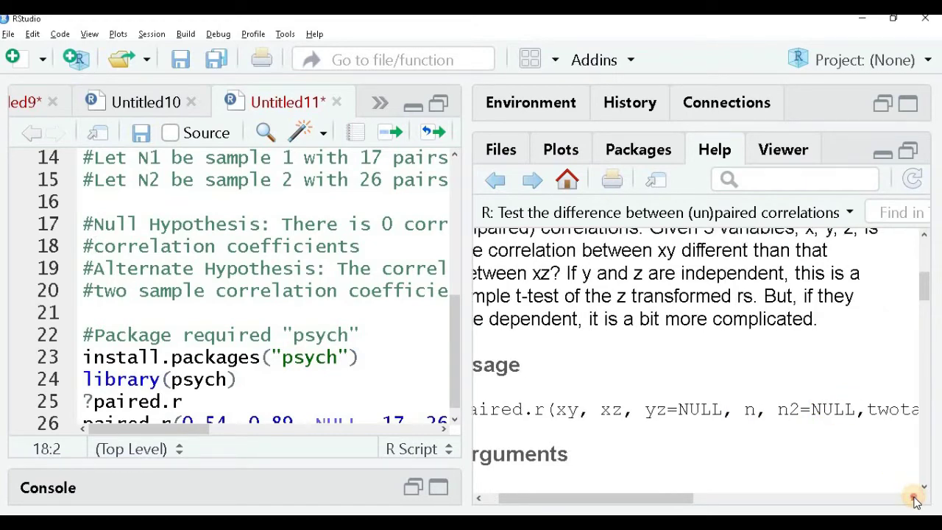
left_click(915, 498)
left_click(915, 498)
left_click(914, 498)
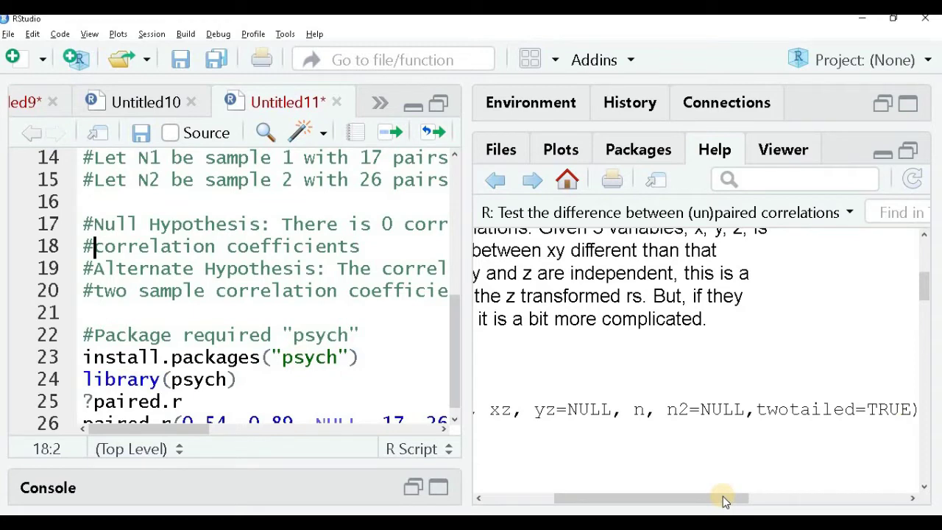
left_click(684, 502)
left_click_drag(684, 501, 543, 502)
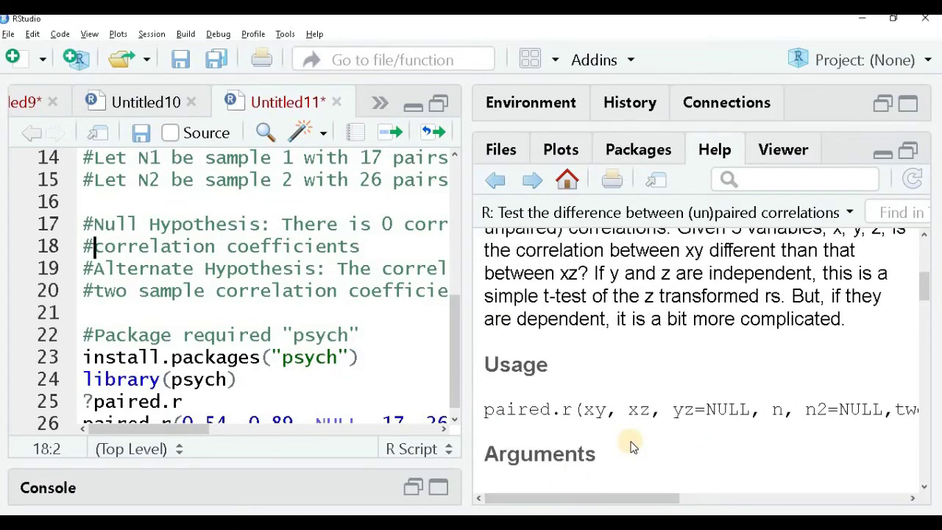
scroll(631, 445, "down", 5)
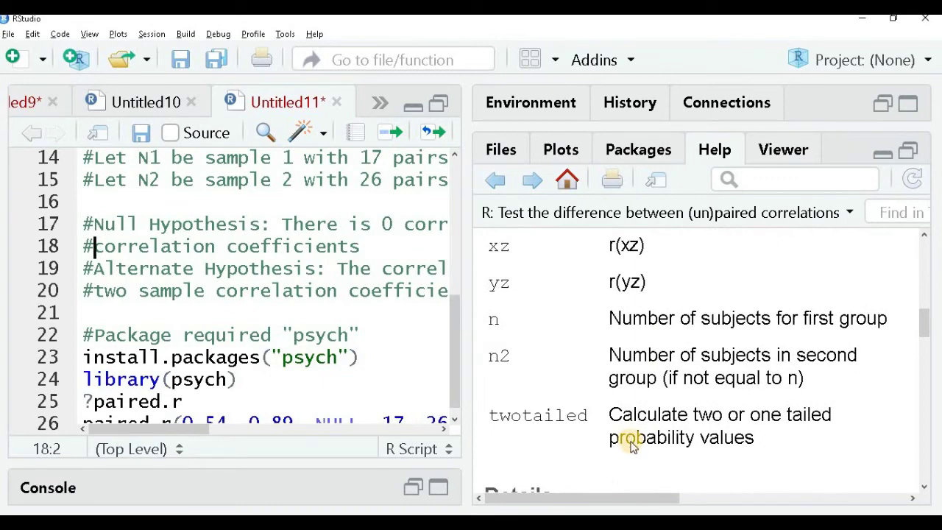
scroll(632, 445, "down", 10)
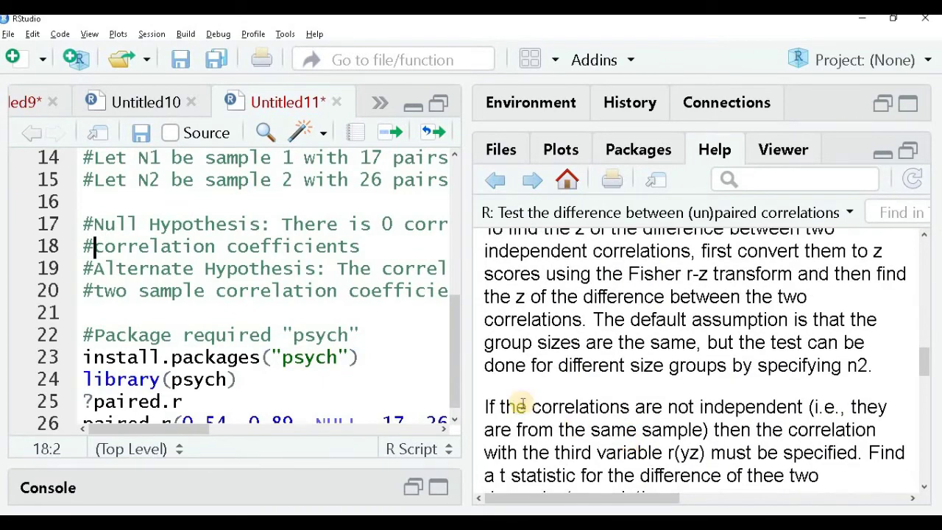
left_click_drag(462, 370, 669, 371)
left_click_drag(813, 368, 918, 366)
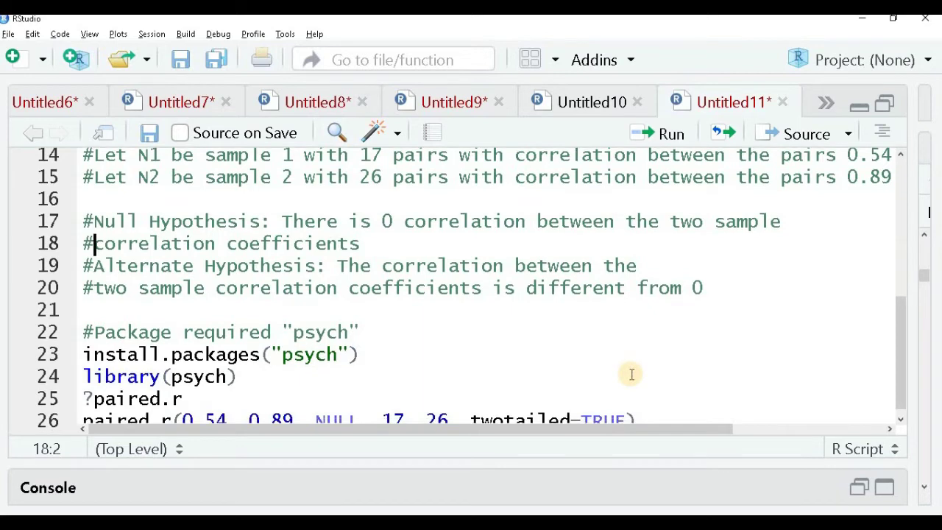
Step: Run line 26's paired.r(0.54, 0.89, NULL, 17, 26, twotailed=TRUE), yielding z = 2.41, p = 0.02
scroll(629, 373, "down", 1)
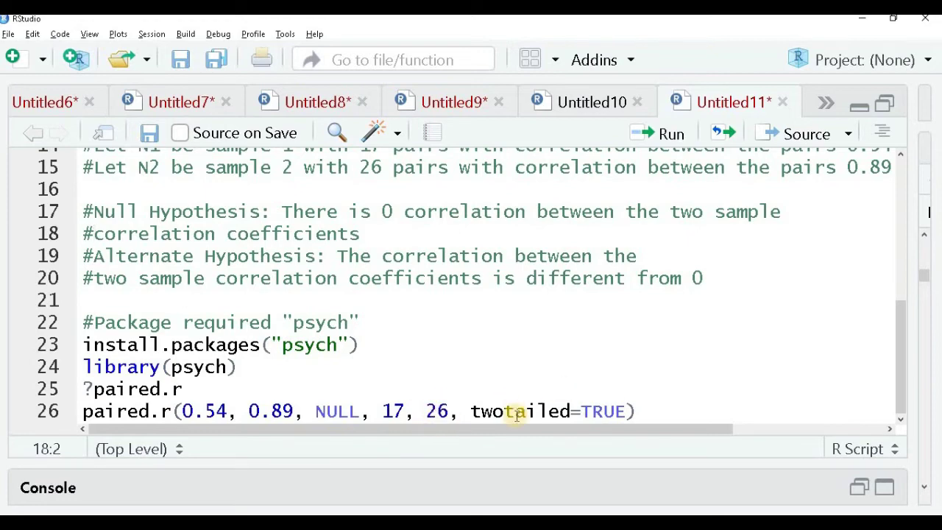
left_click(649, 411)
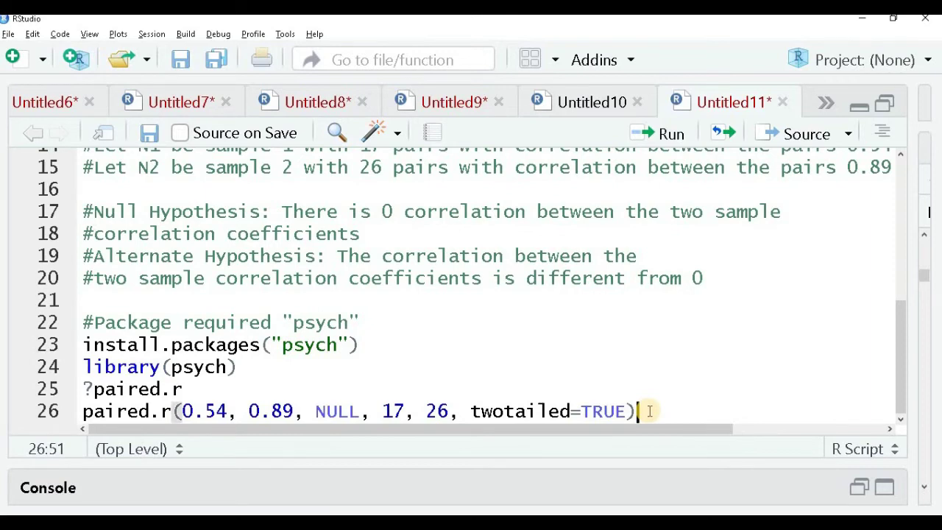
key("ctrl+Return")
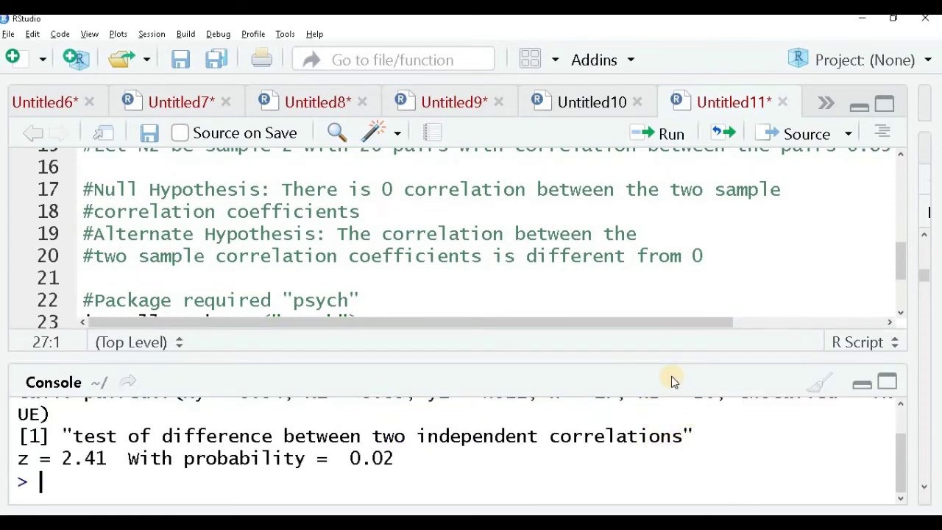
left_click_drag(654, 358, 636, 252)
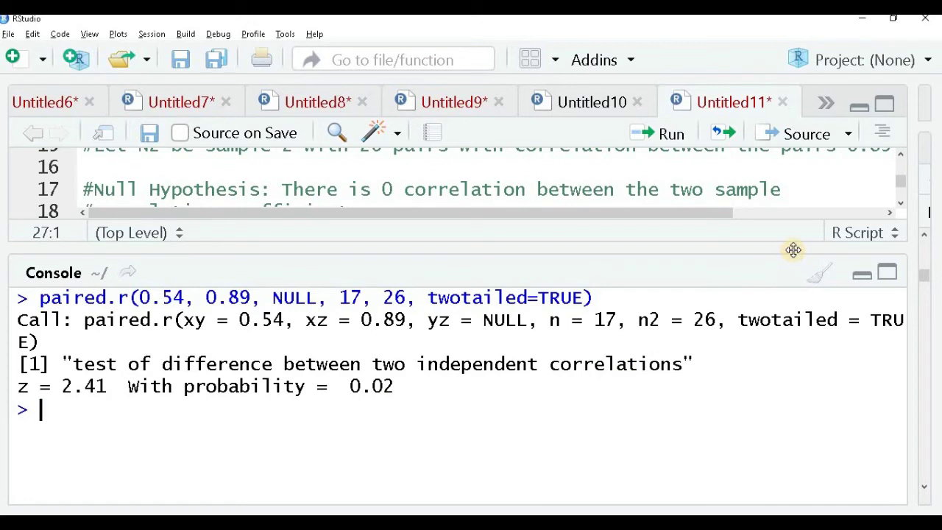
left_click_drag(793, 250, 807, 338)
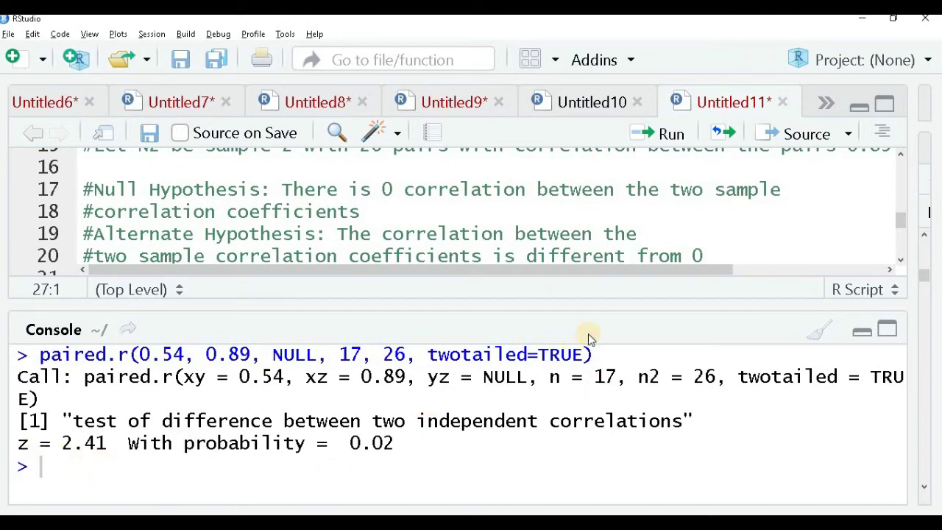
left_click_drag(658, 304, 661, 318)
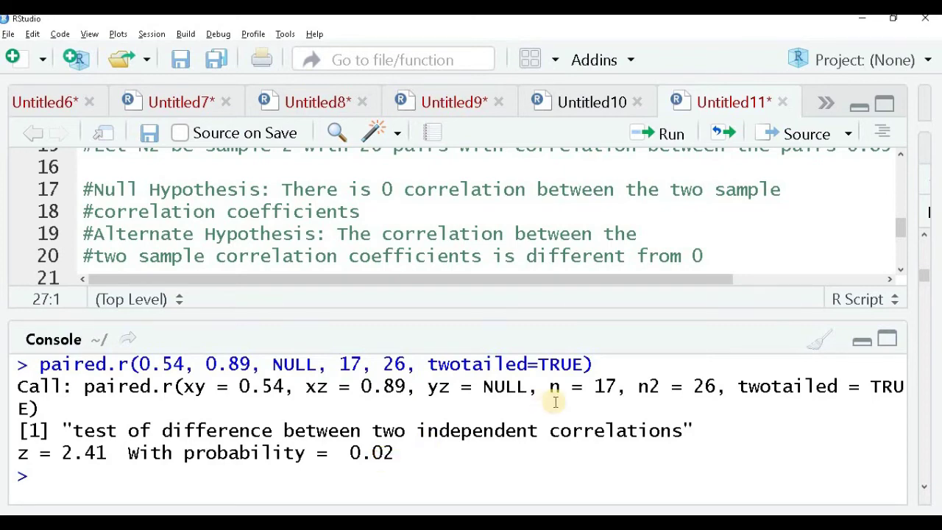
left_click_drag(674, 313, 683, 410)
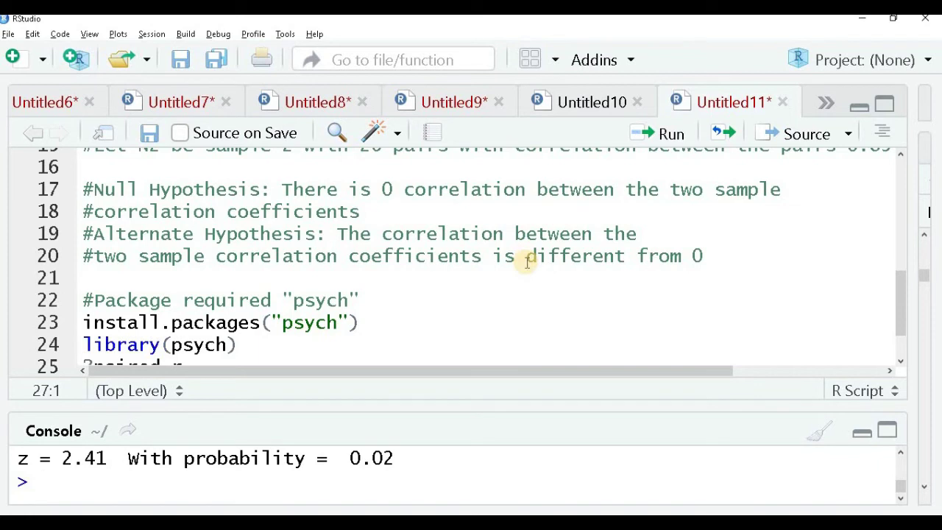
Step: Write the comment '#Reject the Null Hypothesis' on line 27 below the paired.r call
scroll(527, 262, "up", 2)
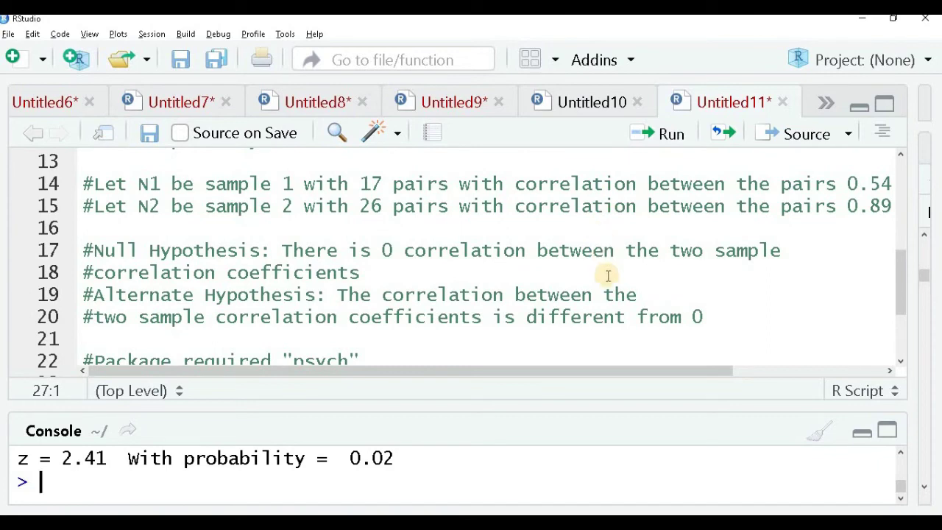
scroll(607, 275, "down", 2)
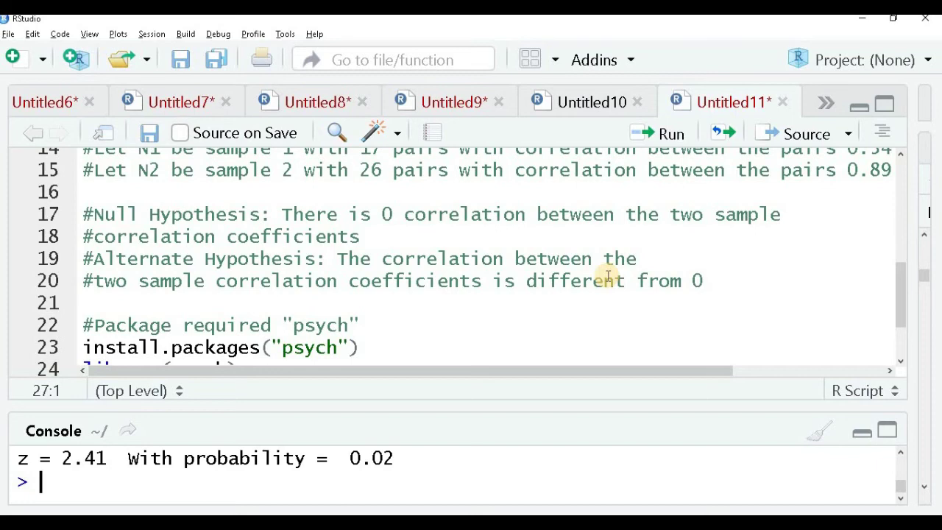
scroll(607, 277, "down", 2)
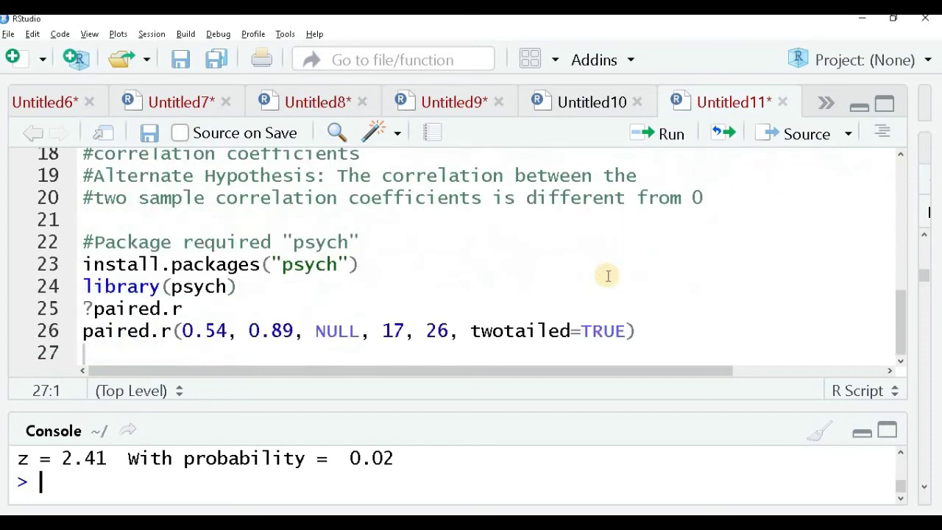
left_click(119, 354)
type("#Reje")
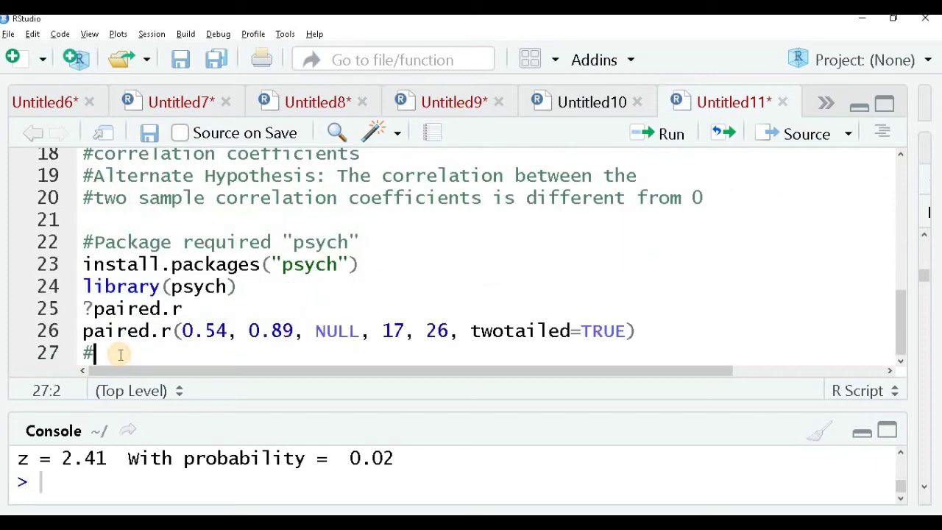
type("ct ")
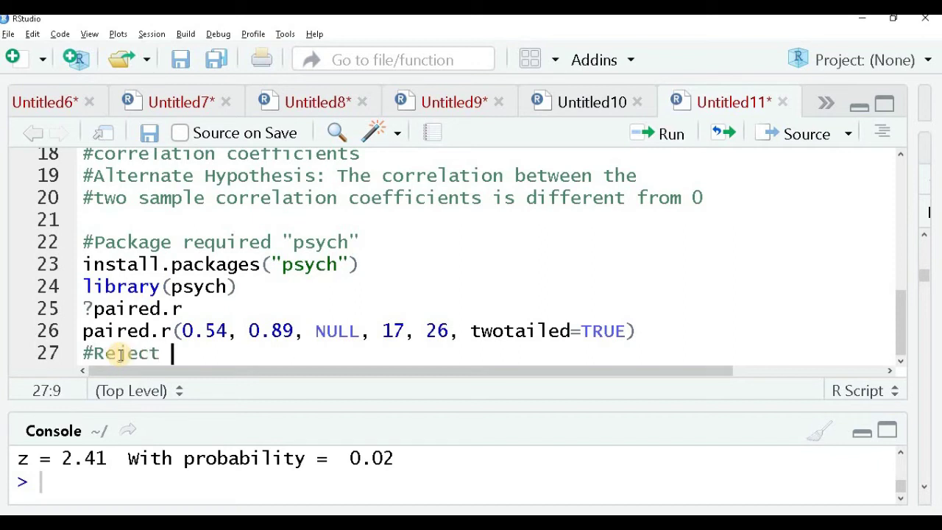
type("the Null")
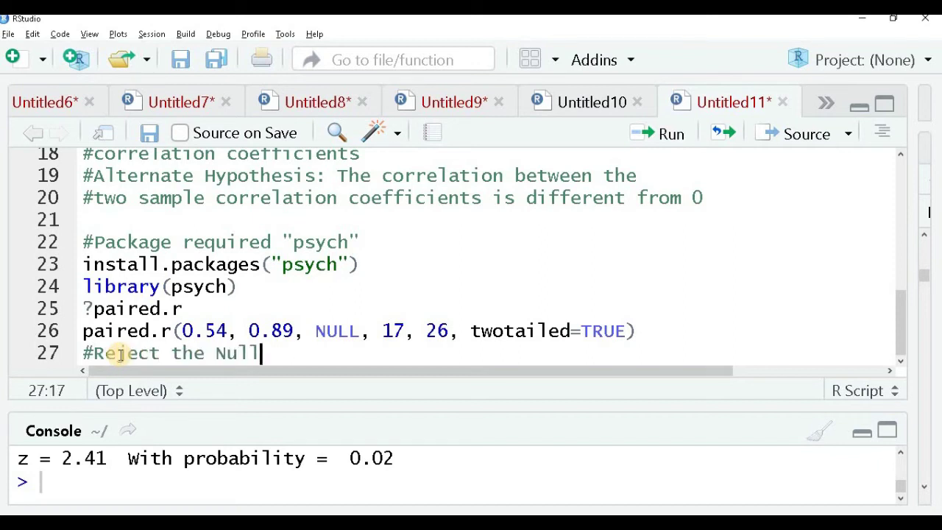
type(" Hypothesis")
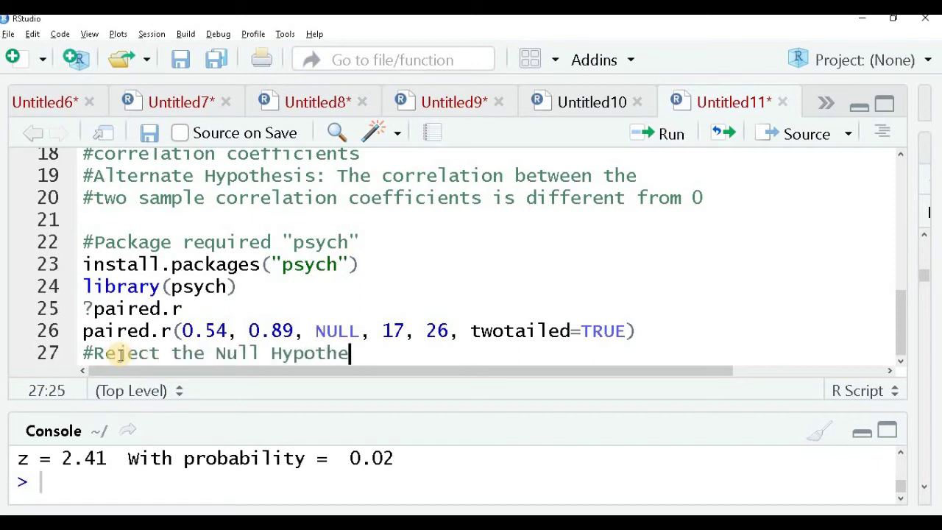